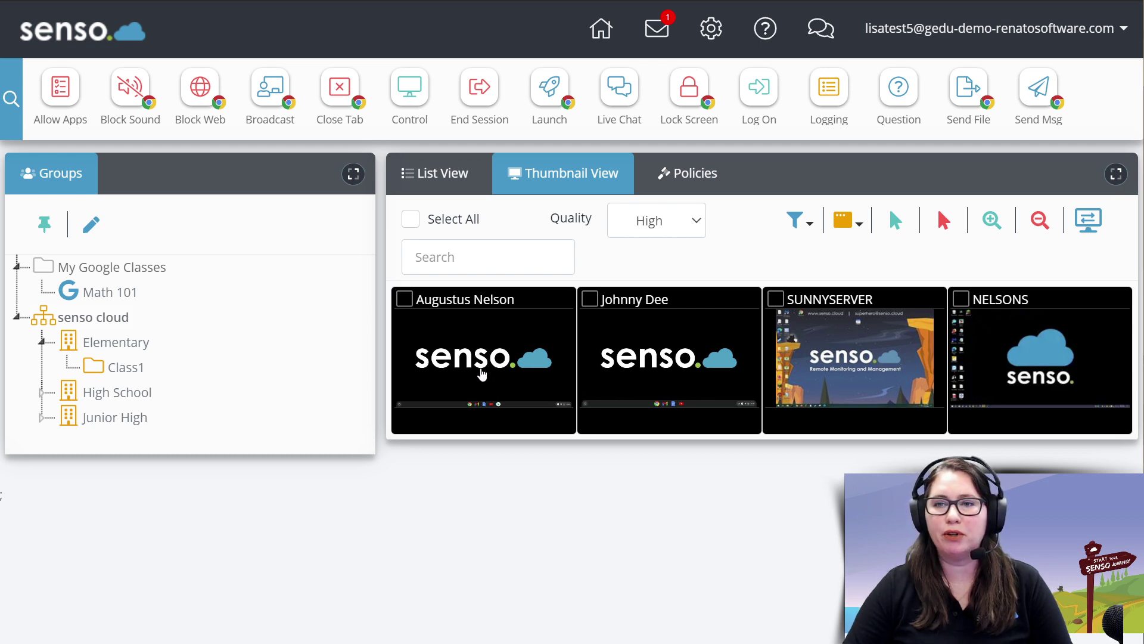
Uncheck the first Chromebook's thumbnail in the device grid.
click(406, 300)
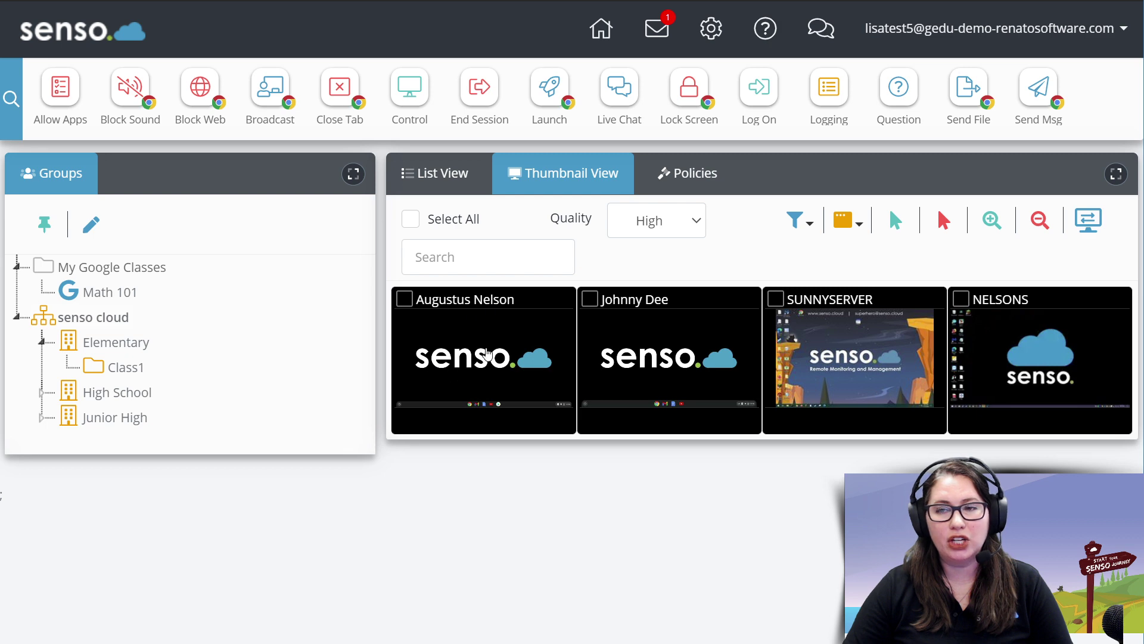
Open remote-view tabs for the first Chromebook, the second Chromebook and SUNNYSERVER.
double_click(487, 353)
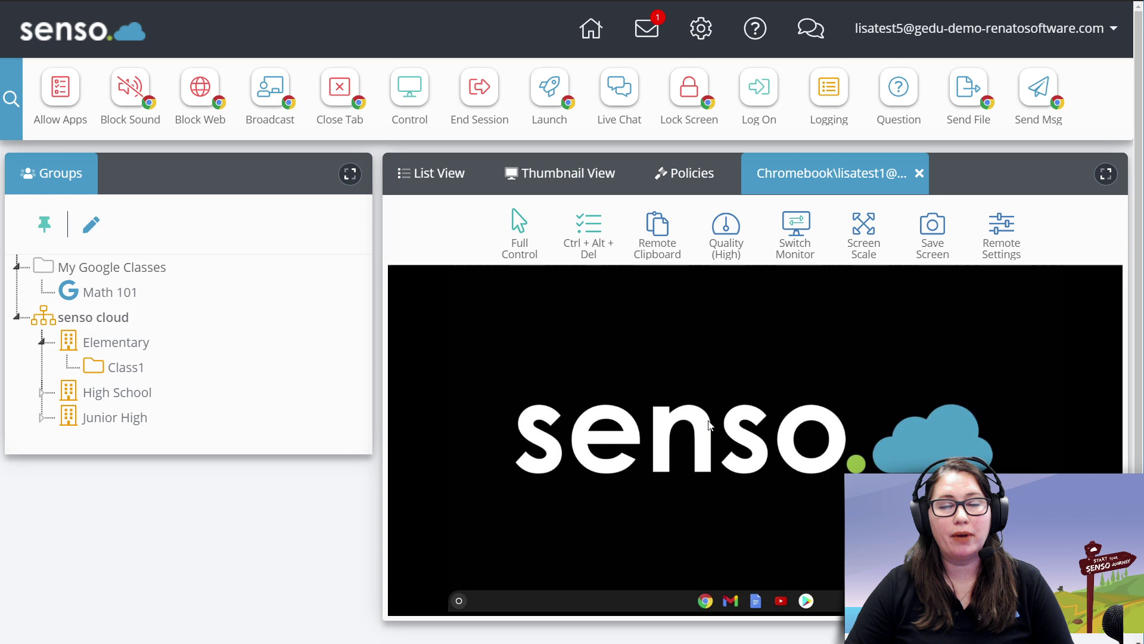
click(599, 175)
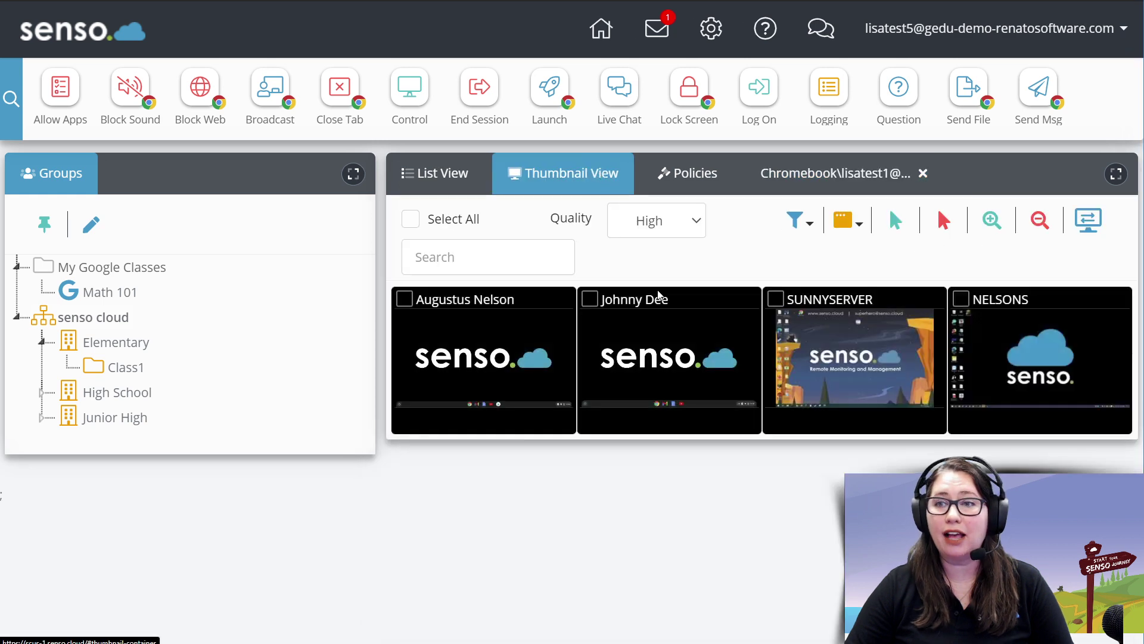
double_click(690, 344)
click(572, 181)
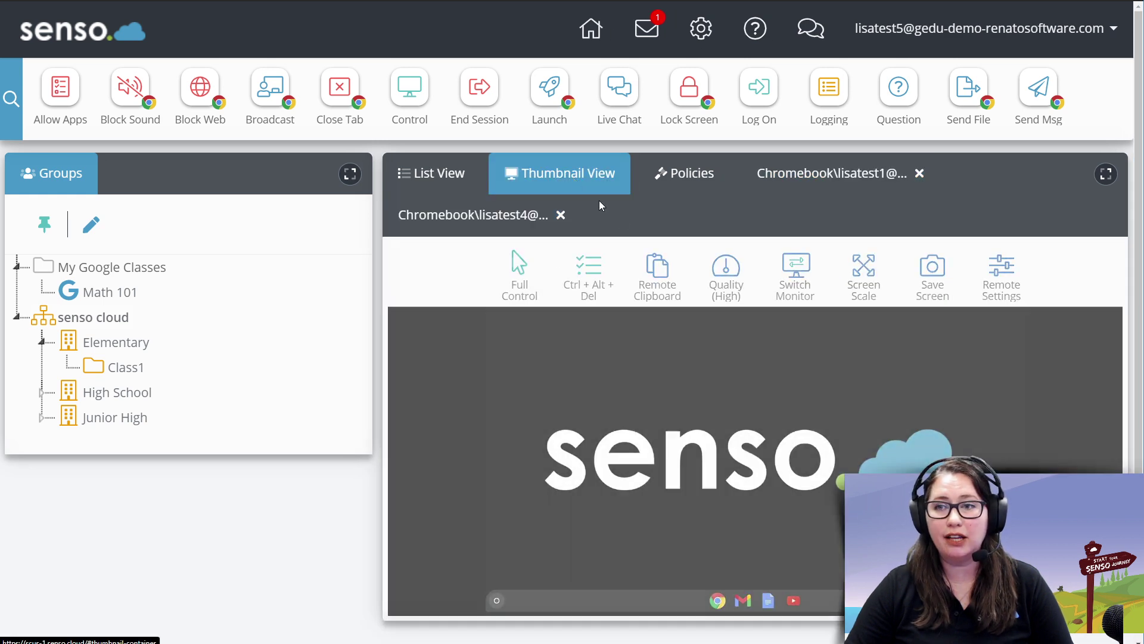
double_click(865, 389)
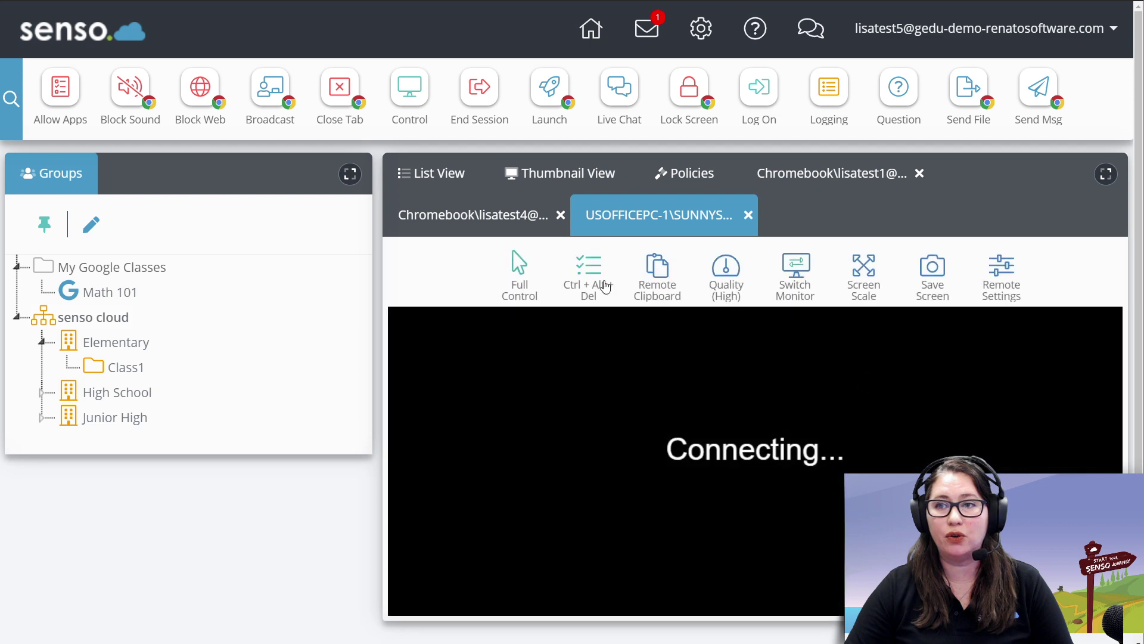
Switch between the three device tabs, then close SUNNYSERVER's and the second Chromebook's tabs.
click(494, 222)
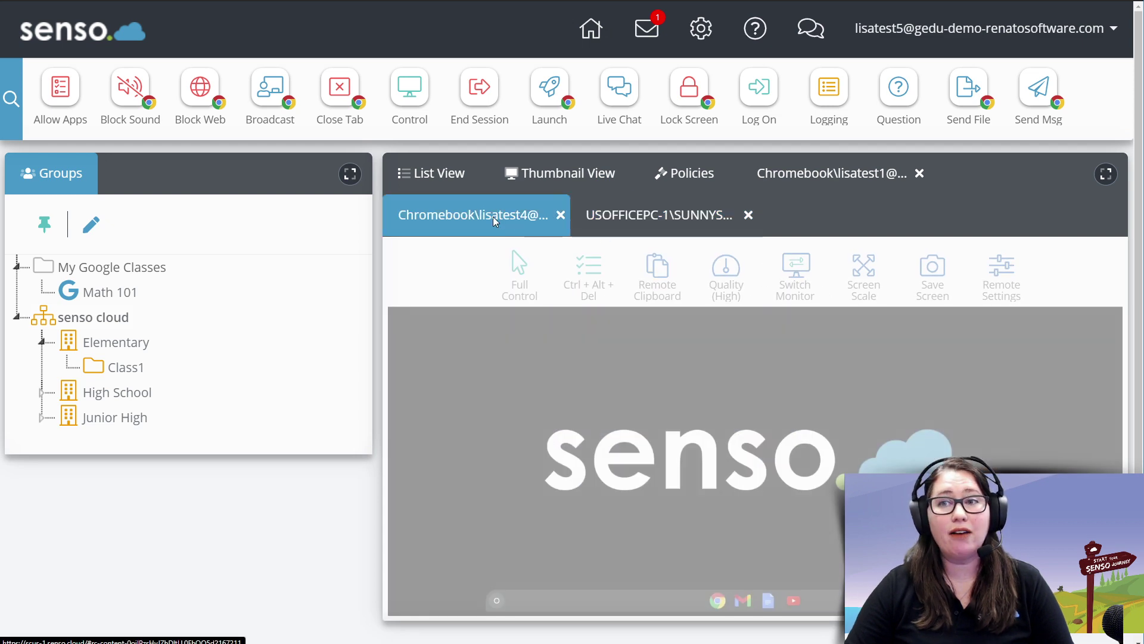
click(814, 174)
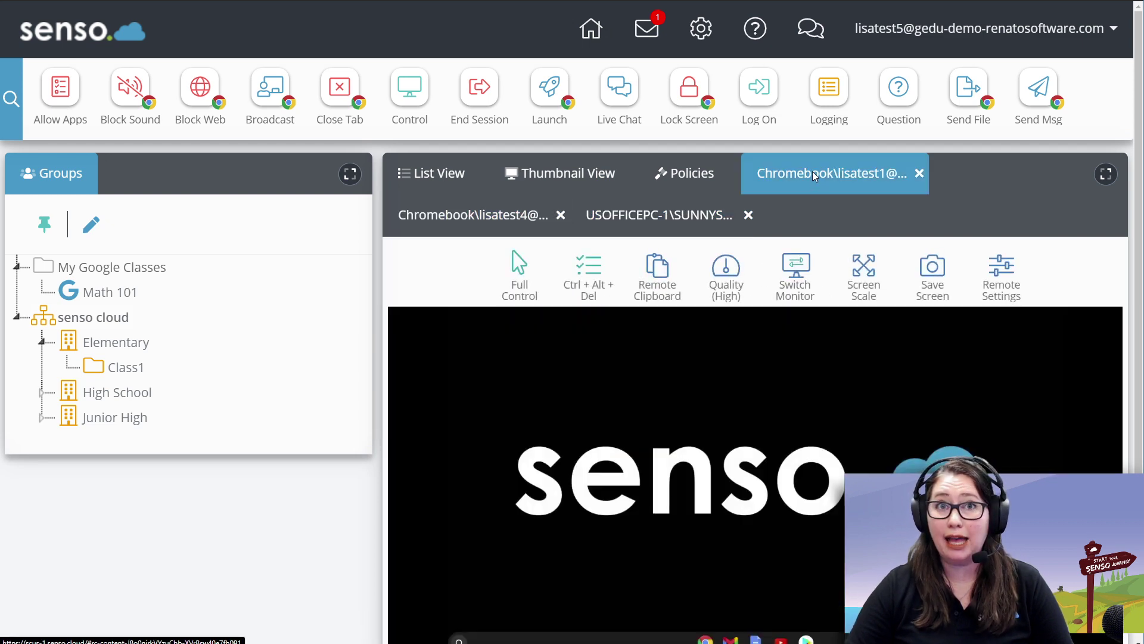
click(693, 229)
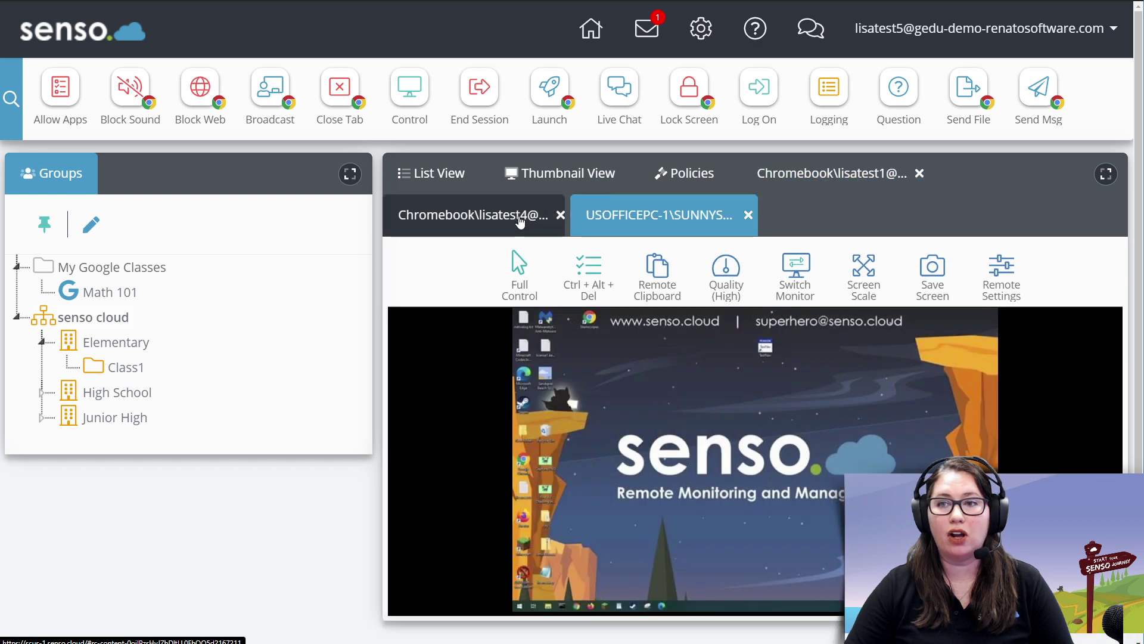
click(748, 215)
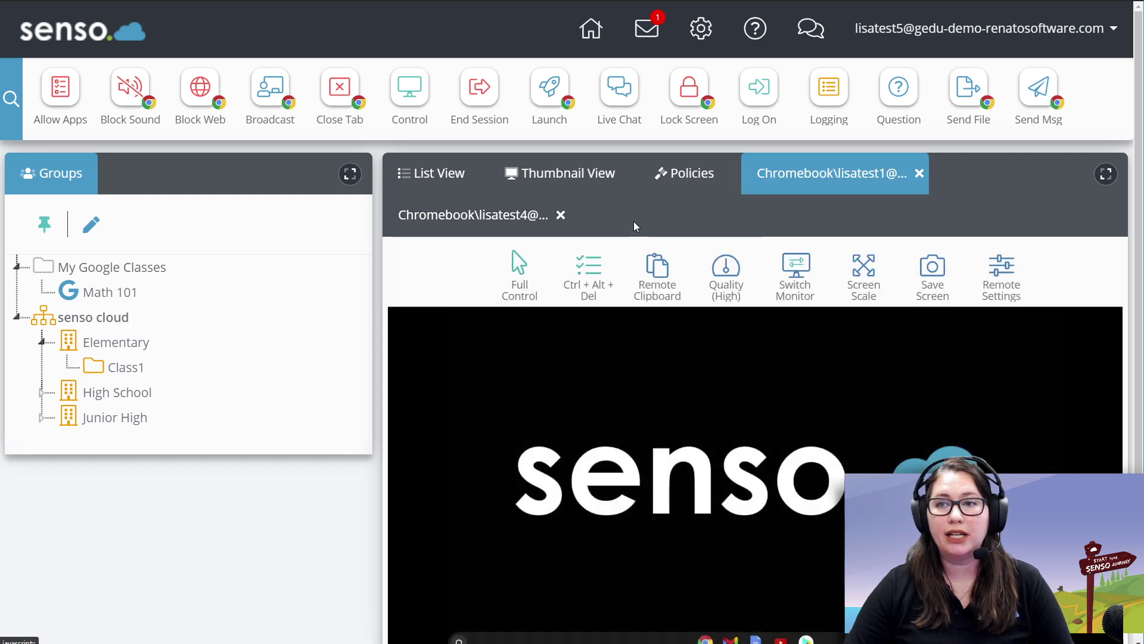
click(561, 215)
click(813, 173)
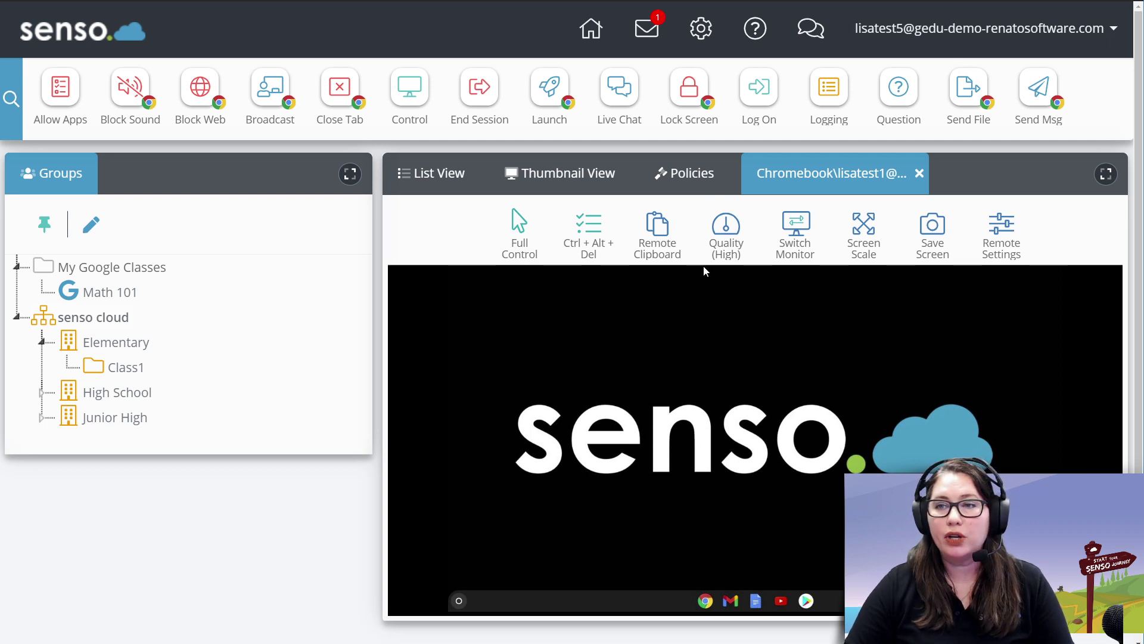
click(860, 236)
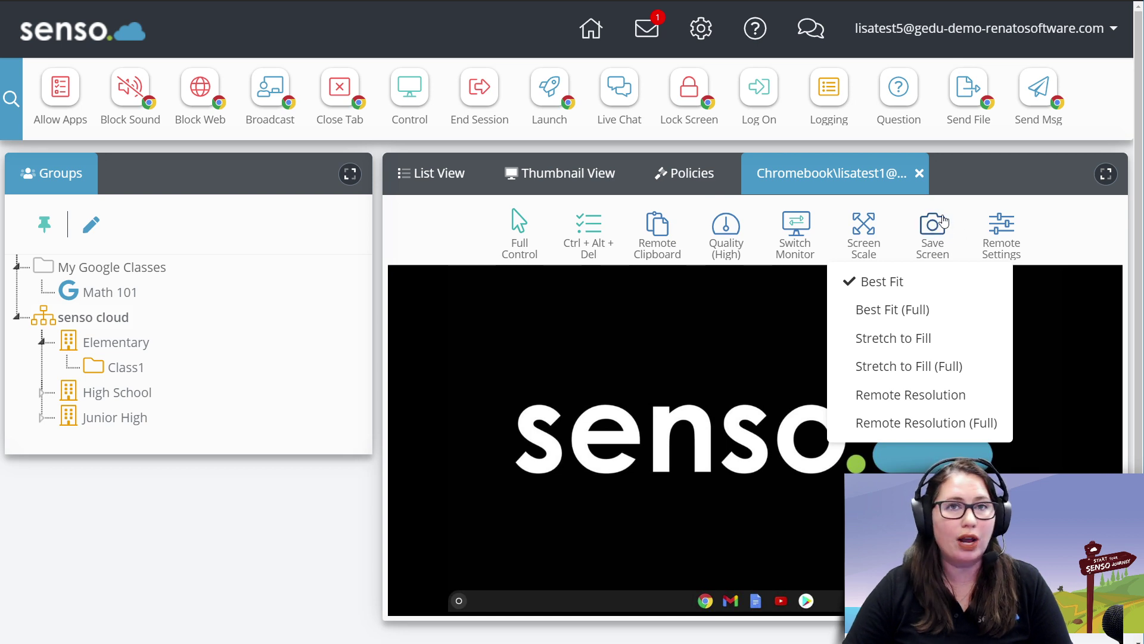
click(727, 426)
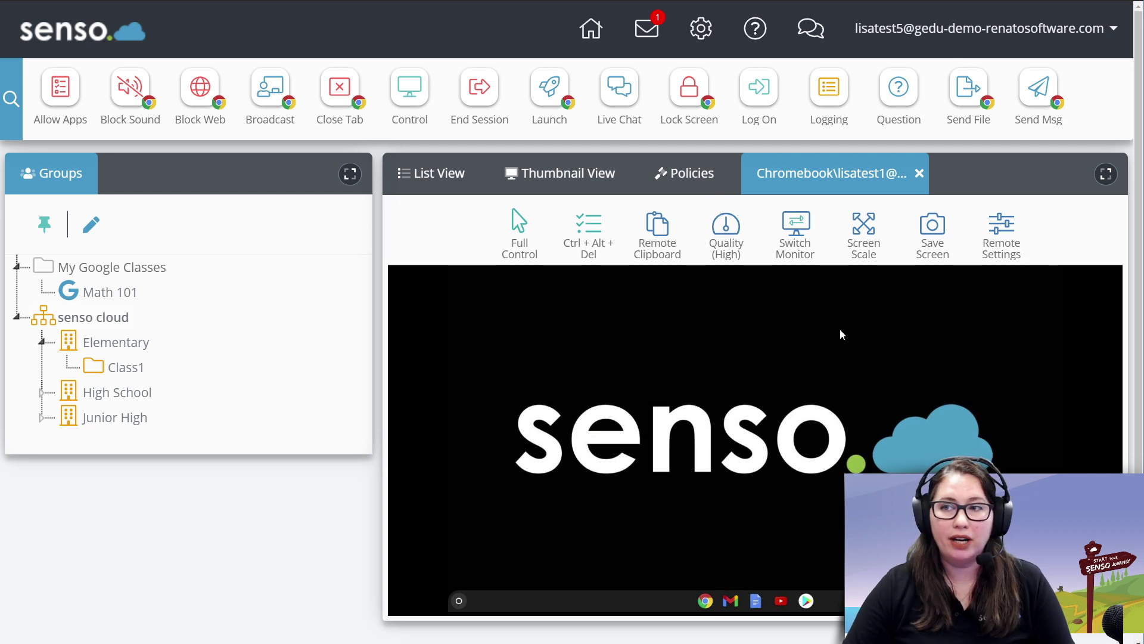
Close the first Chromebook's tab and open SUNNYSERVER's remote view from the thumbnail grid.
click(920, 173)
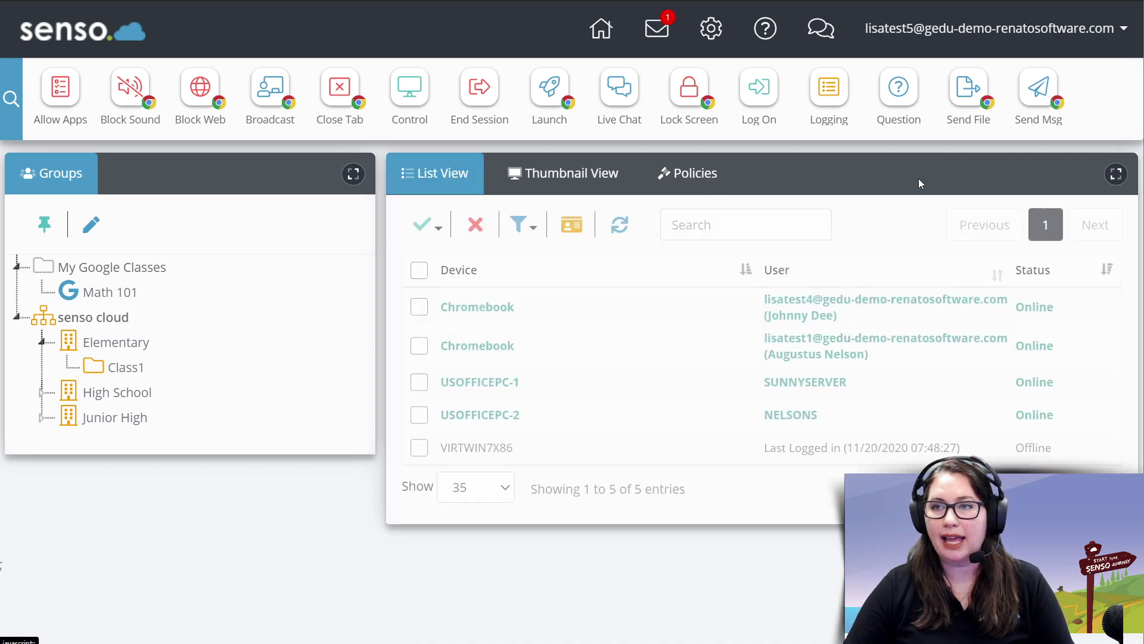
click(562, 173)
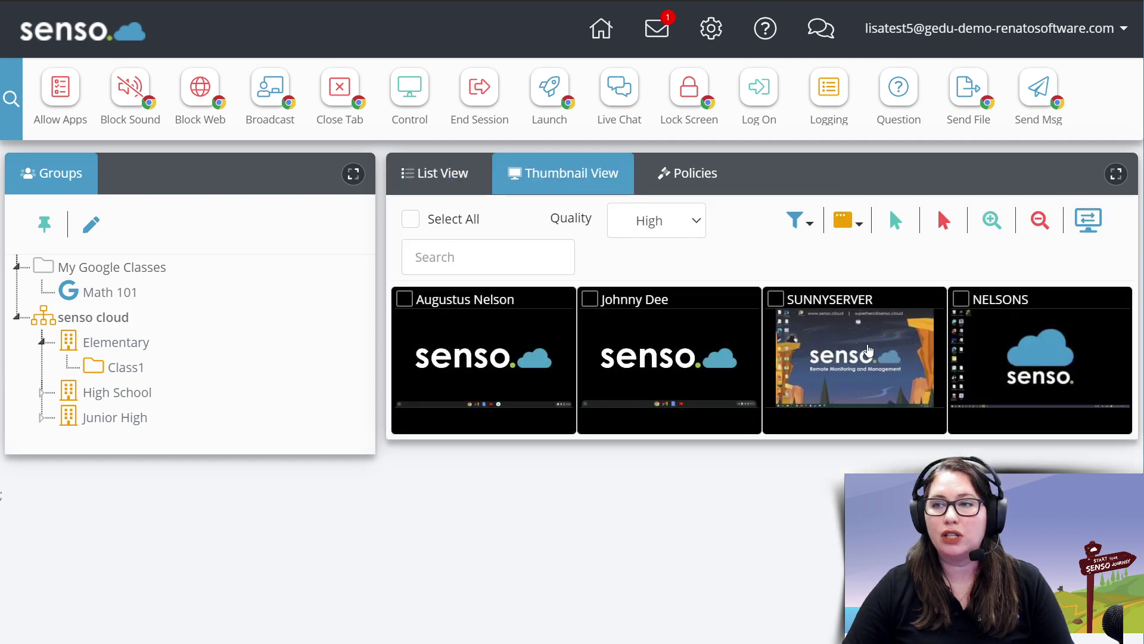
double_click(869, 351)
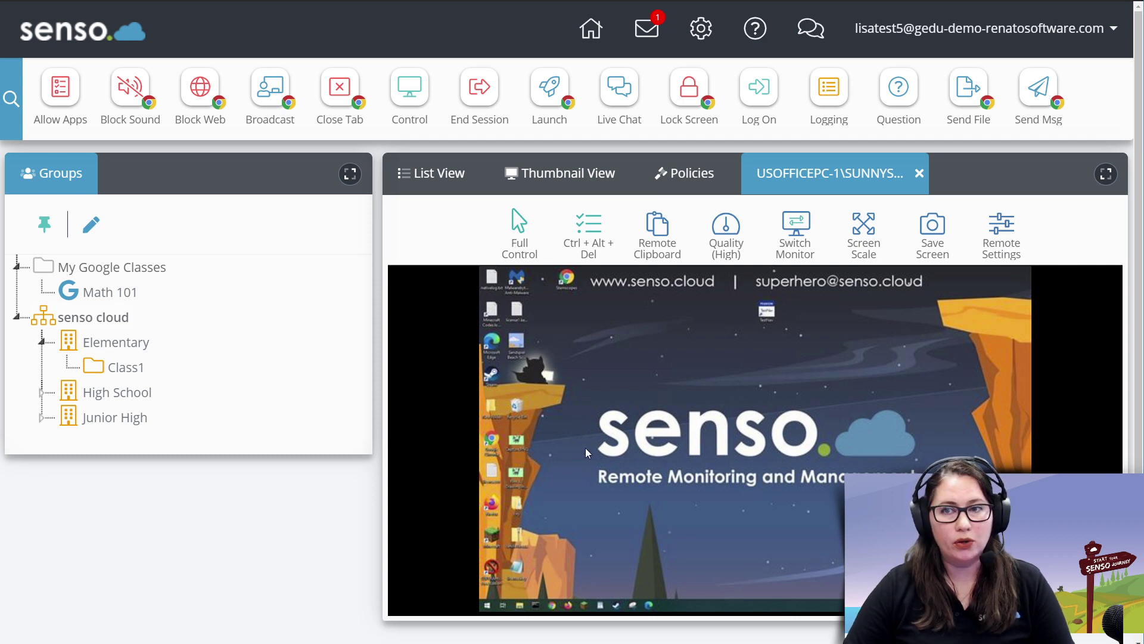
click(513, 229)
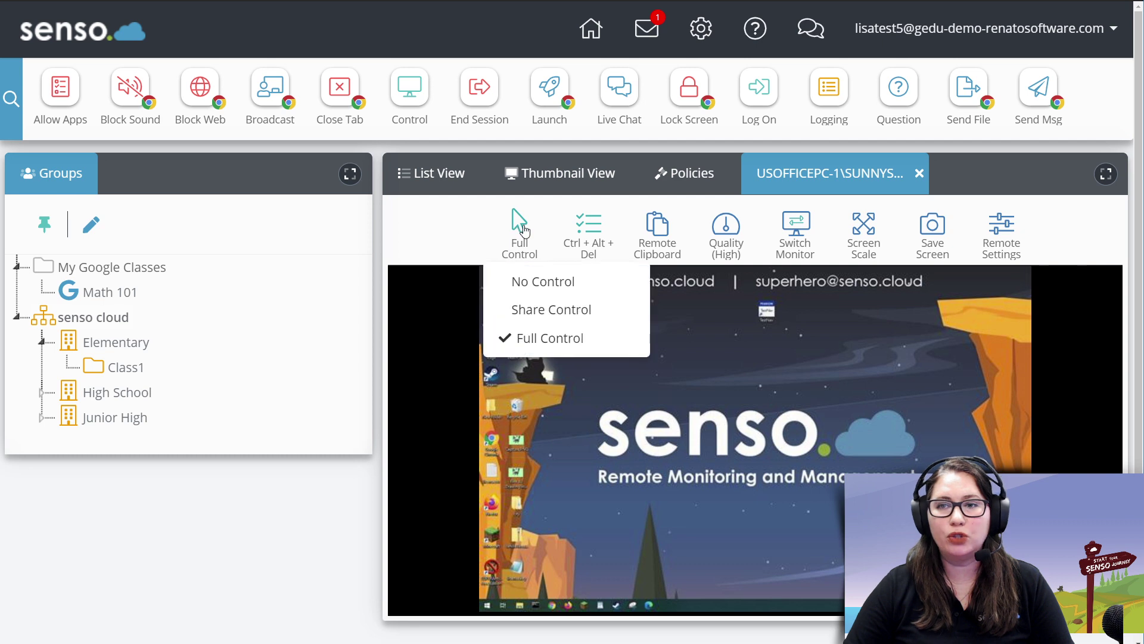
click(528, 281)
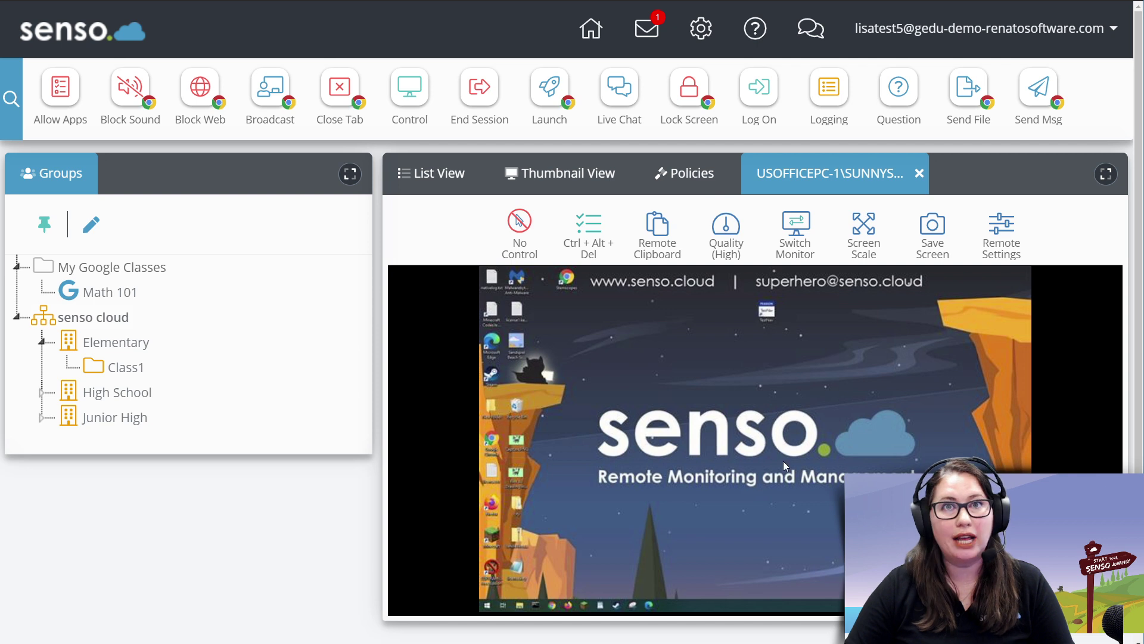
click(519, 223)
click(549, 309)
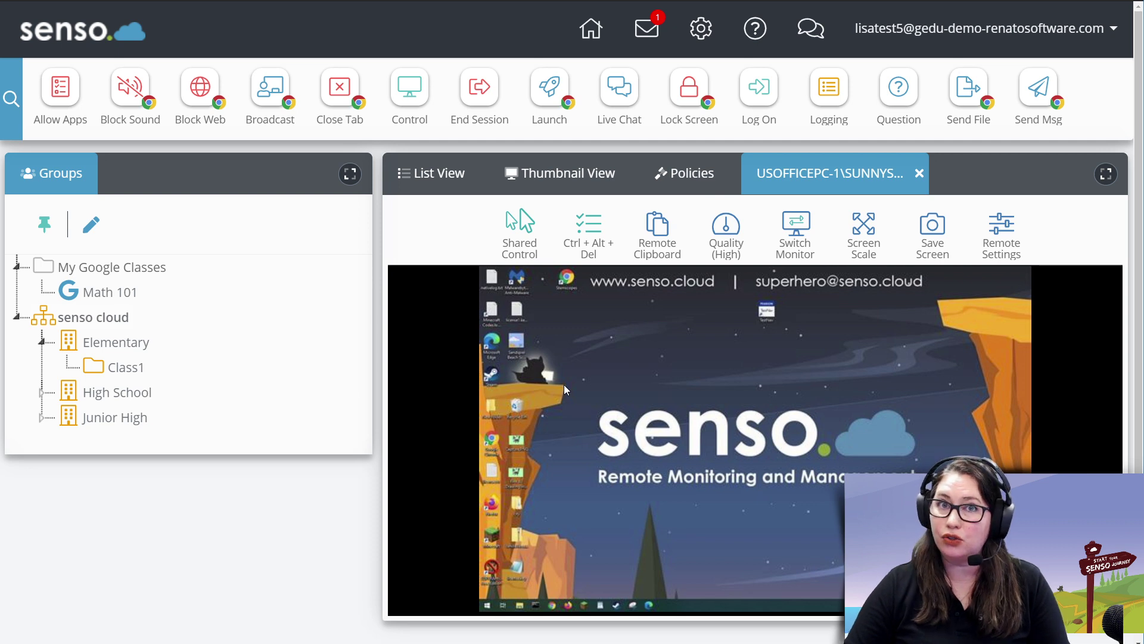
click(514, 237)
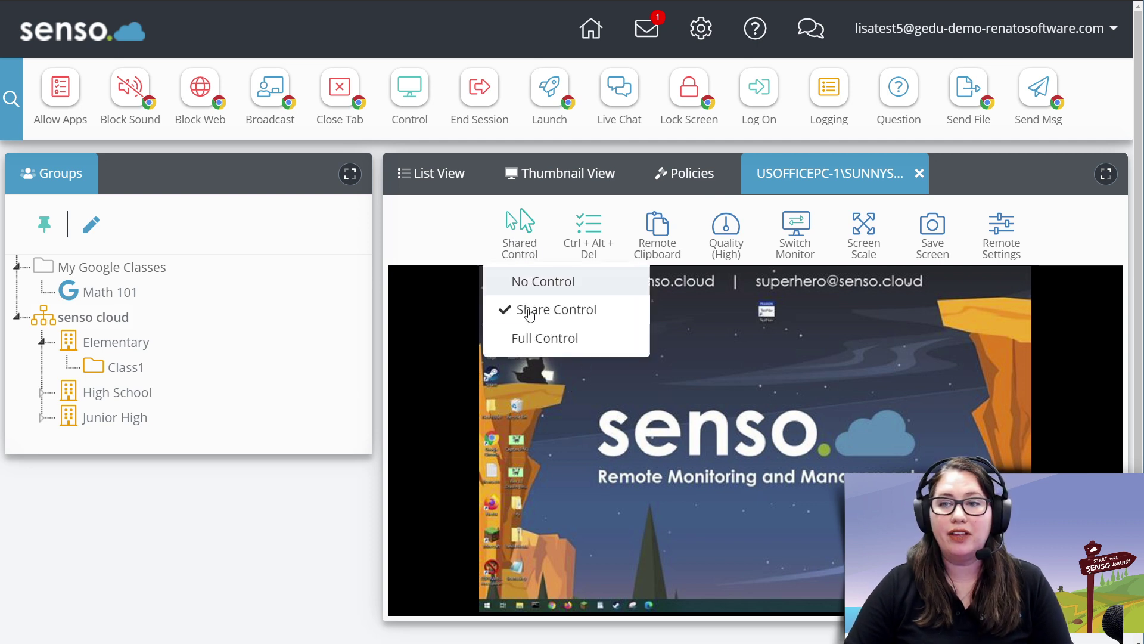
click(540, 337)
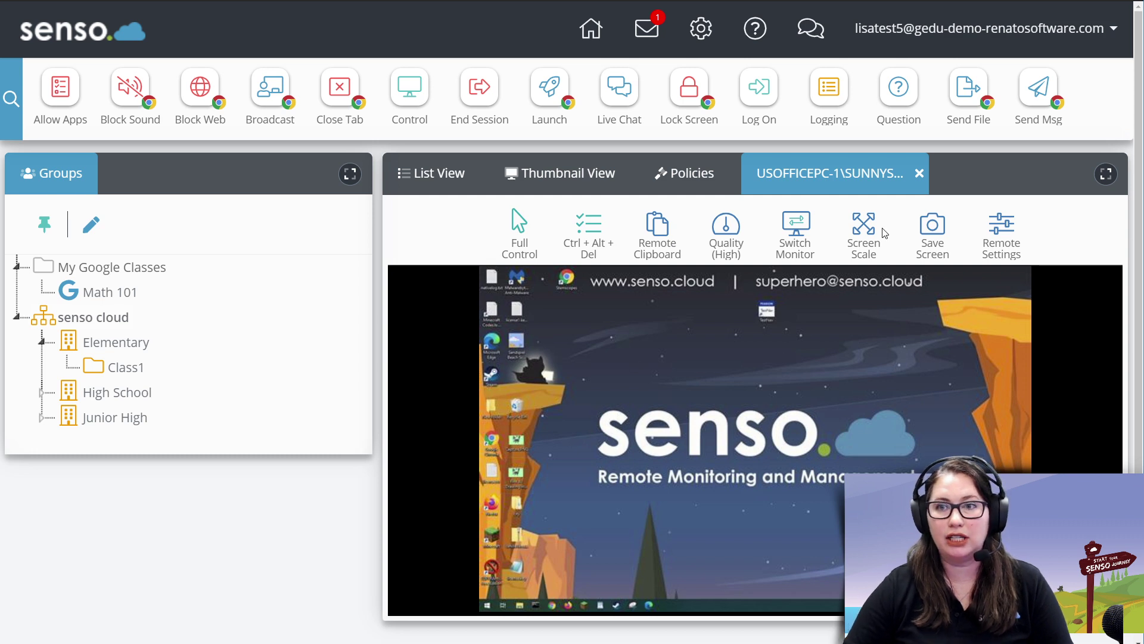
click(488, 606)
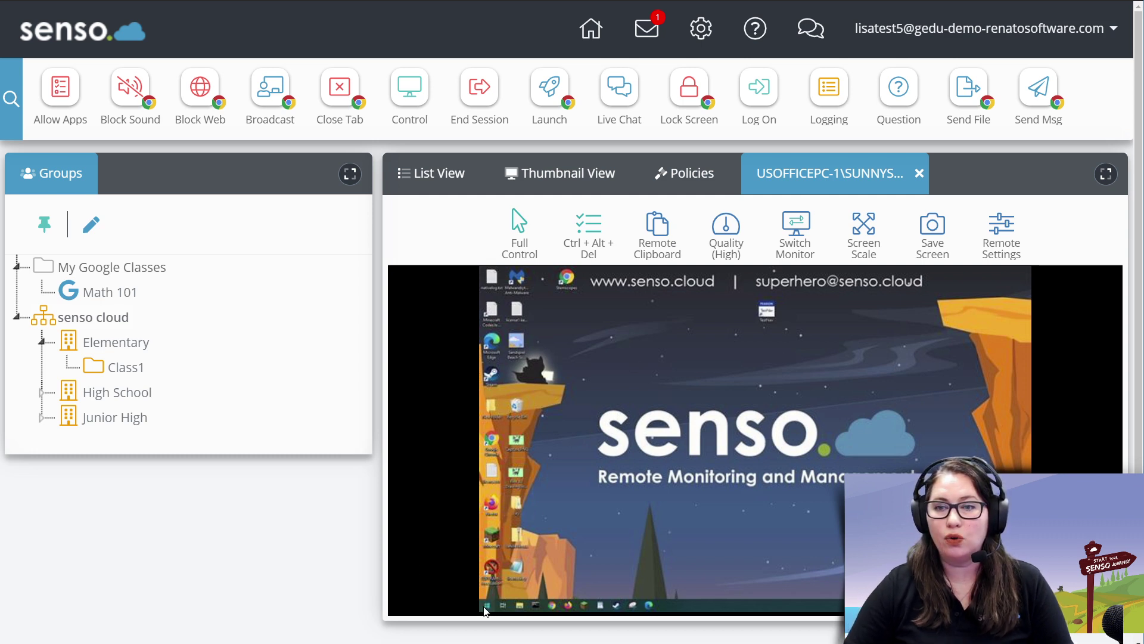
click(780, 361)
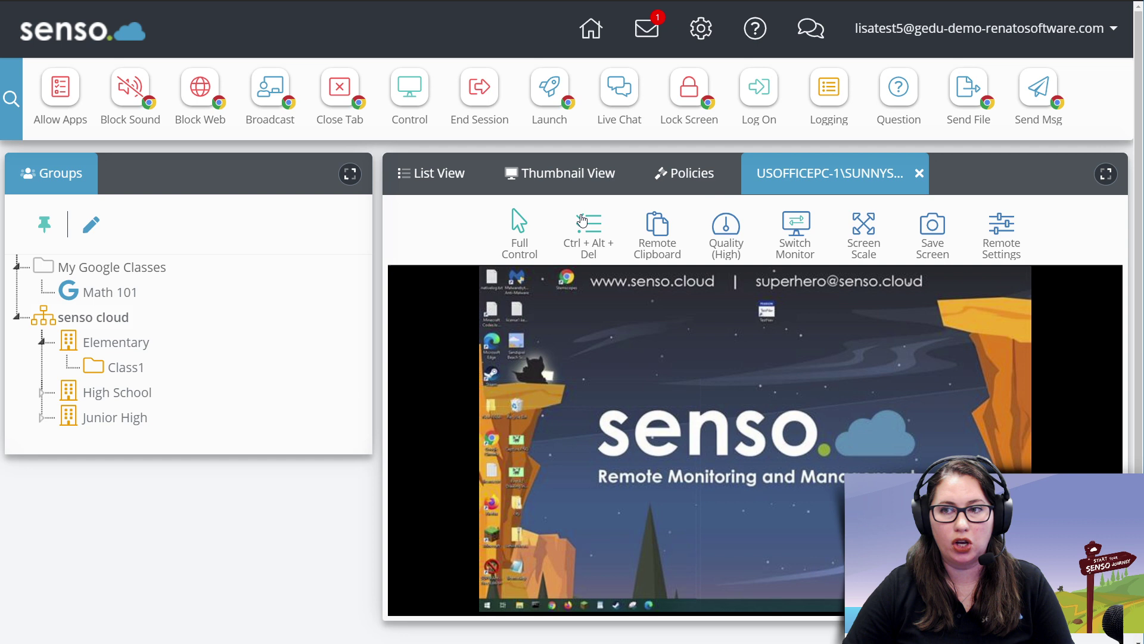
click(654, 228)
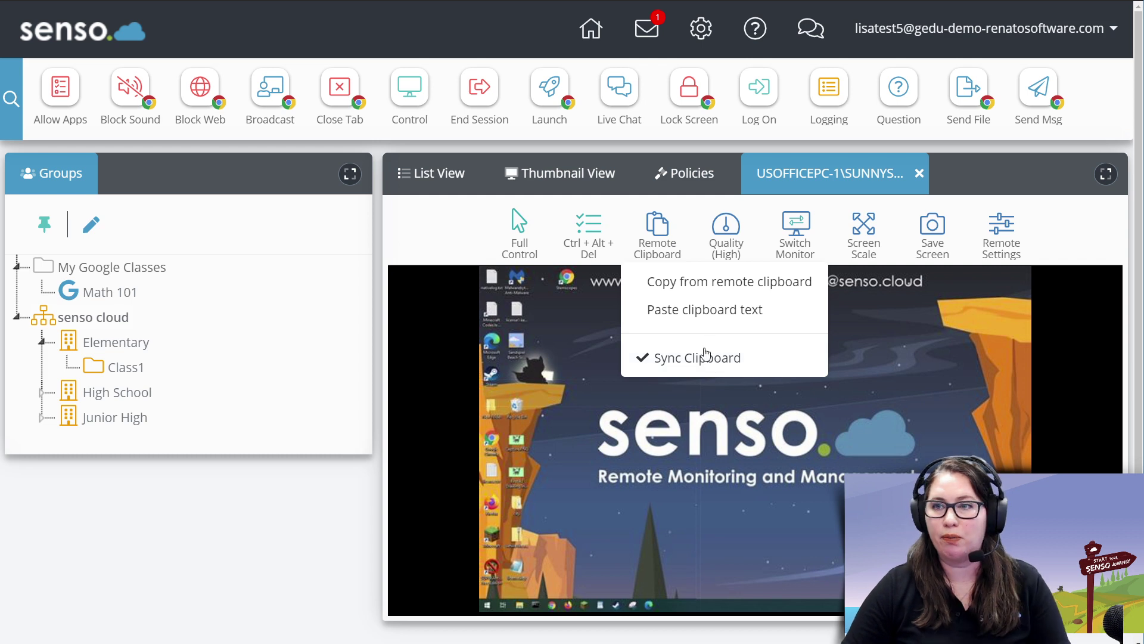
click(732, 233)
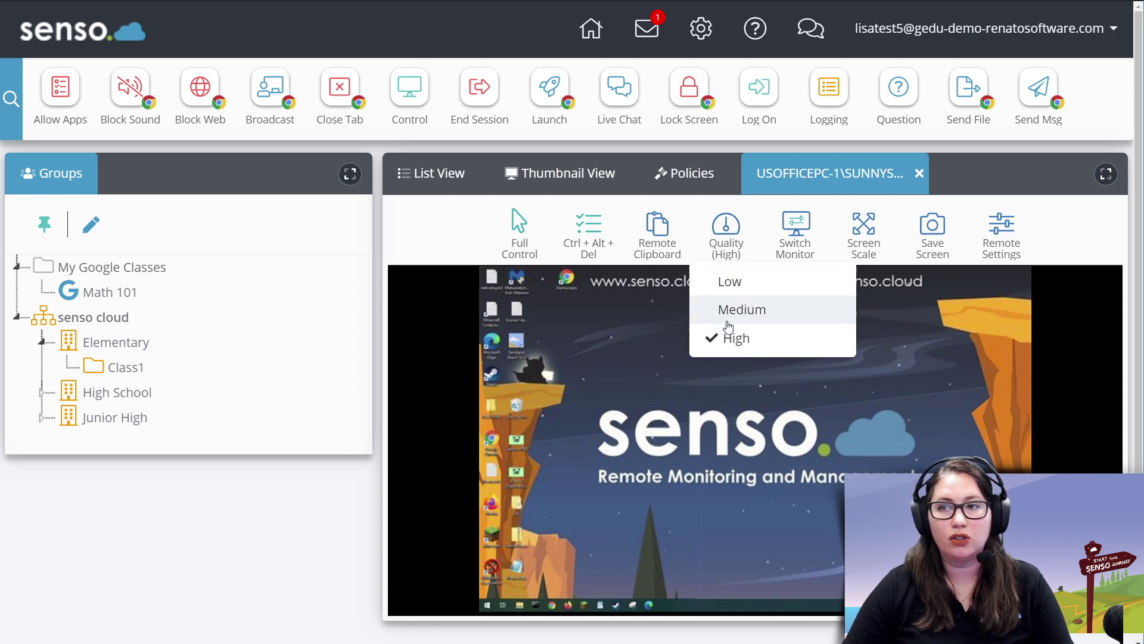
click(727, 410)
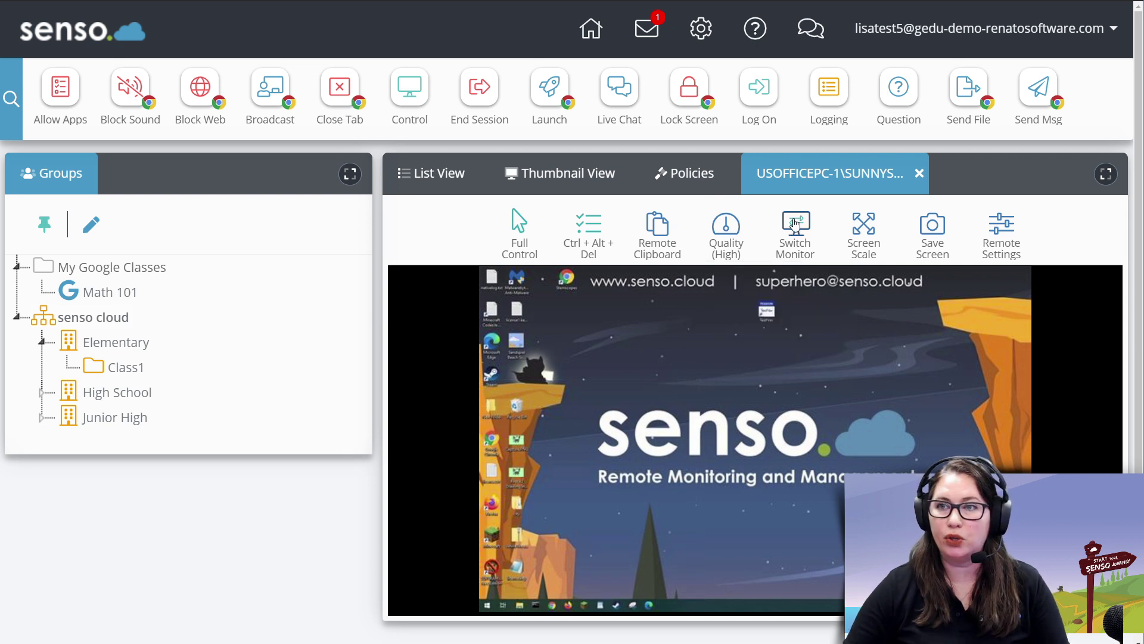
click(864, 237)
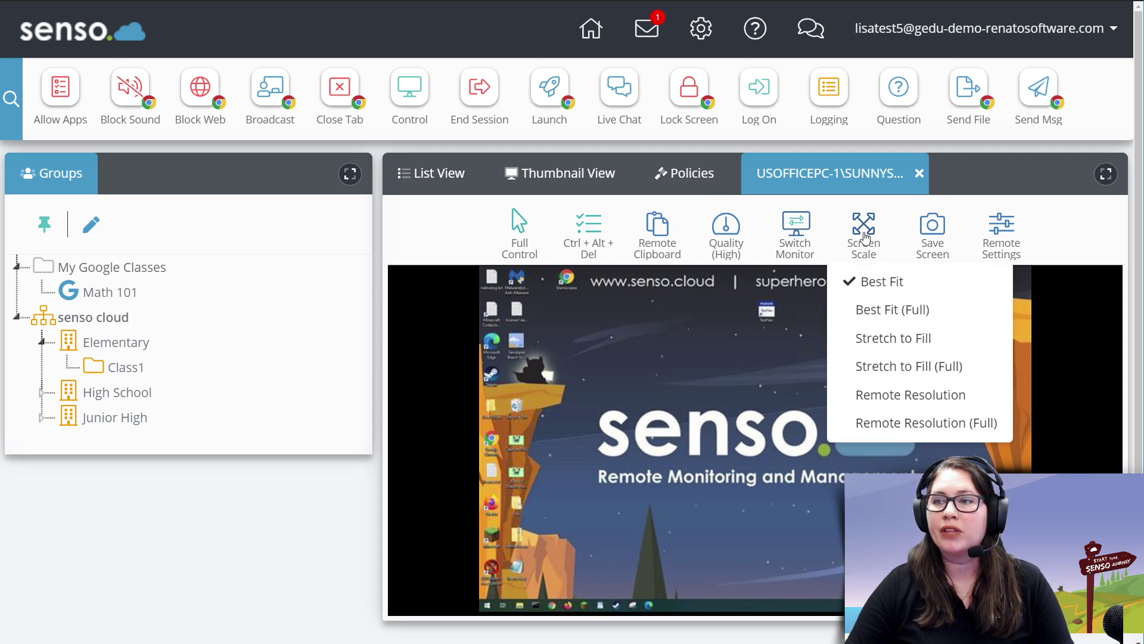
click(888, 313)
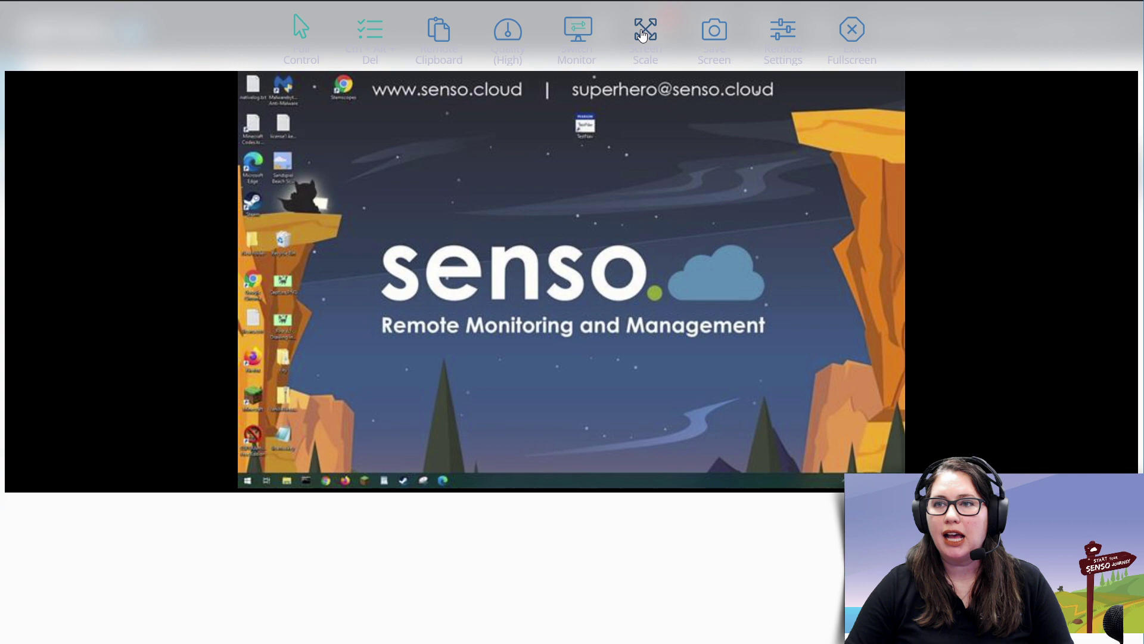
click(645, 30)
click(645, 143)
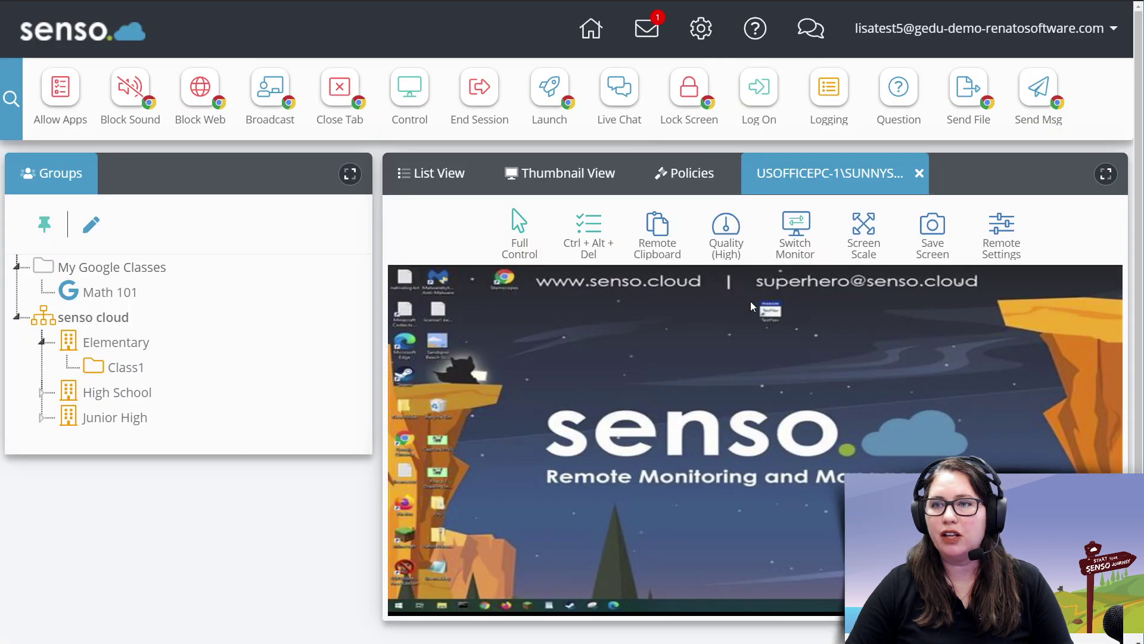
click(866, 235)
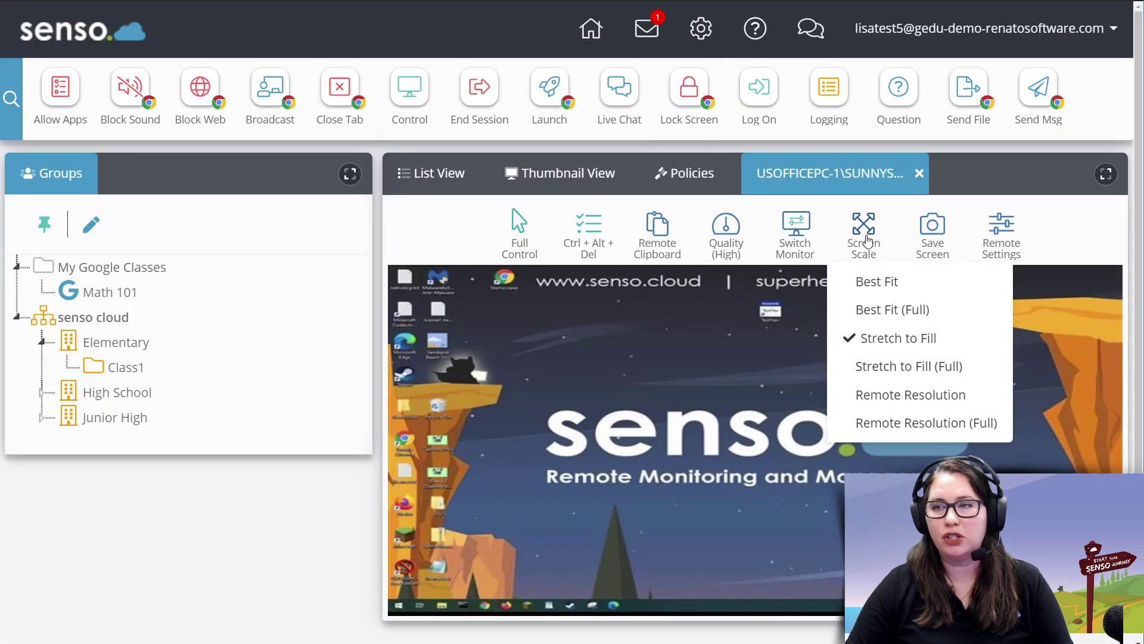
click(911, 422)
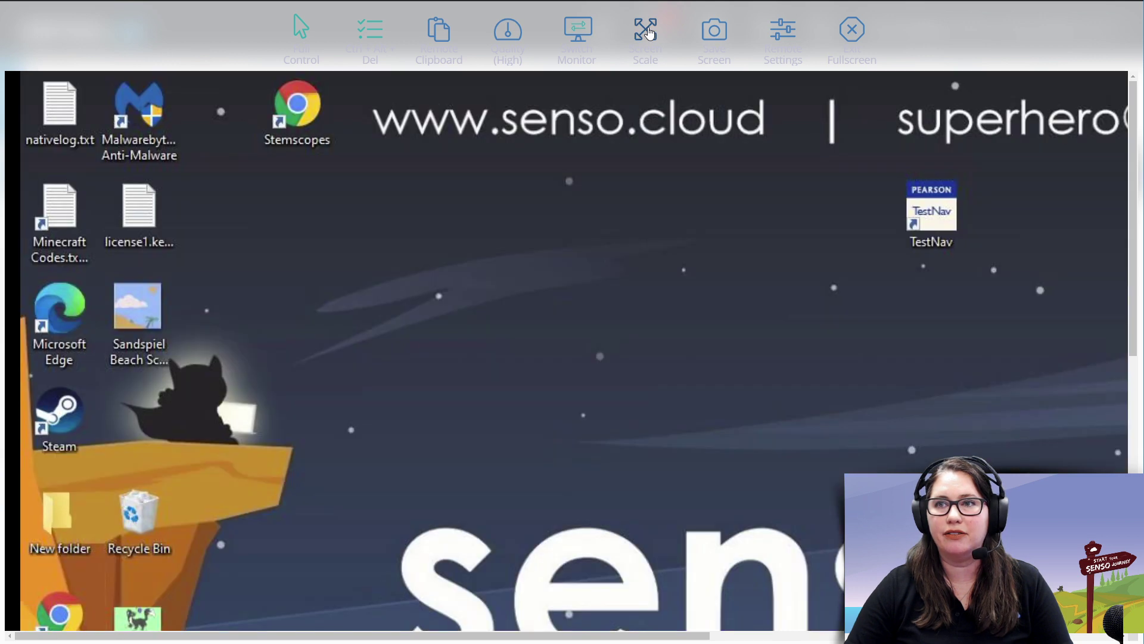
click(650, 33)
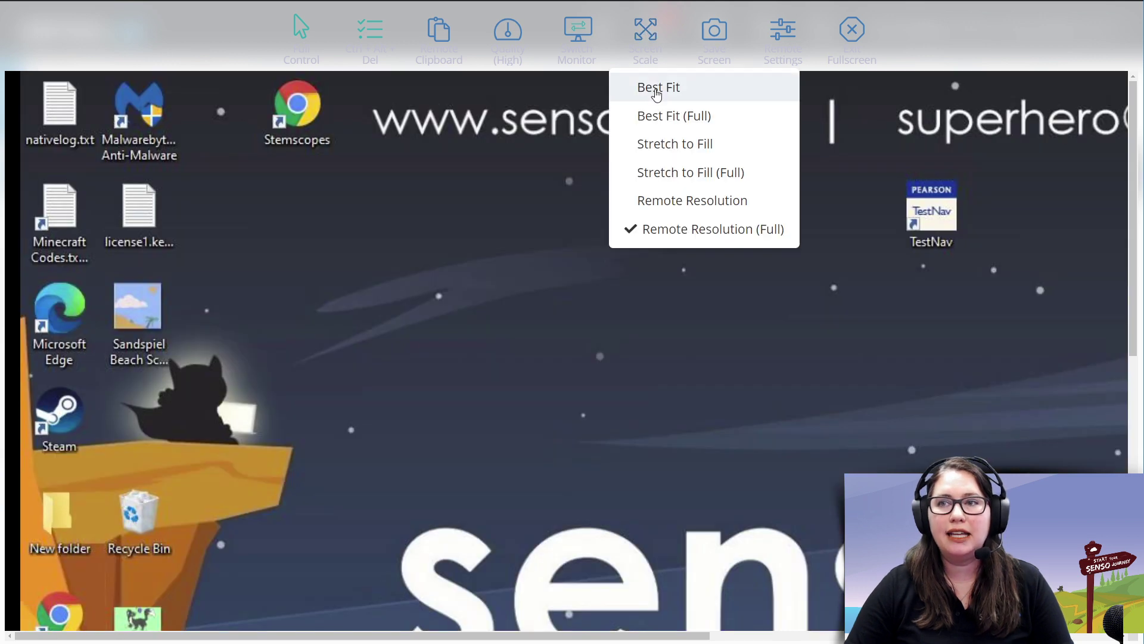
click(654, 86)
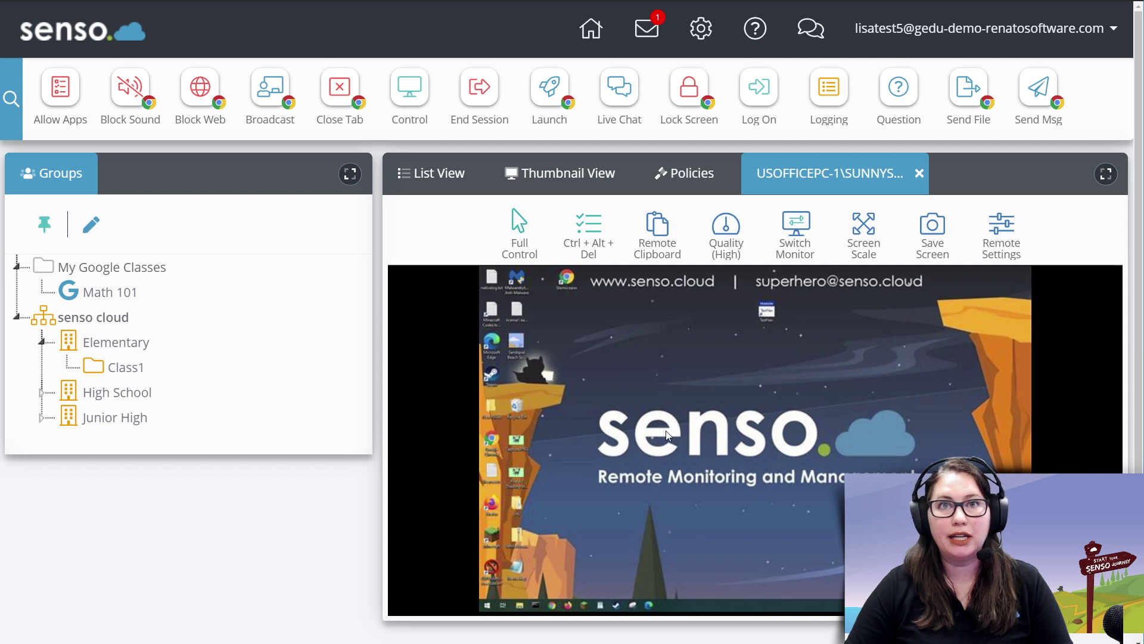
Check Remote Settings, maximize and restore the panel, and try launching Chrome remotely (blocked).
click(1006, 246)
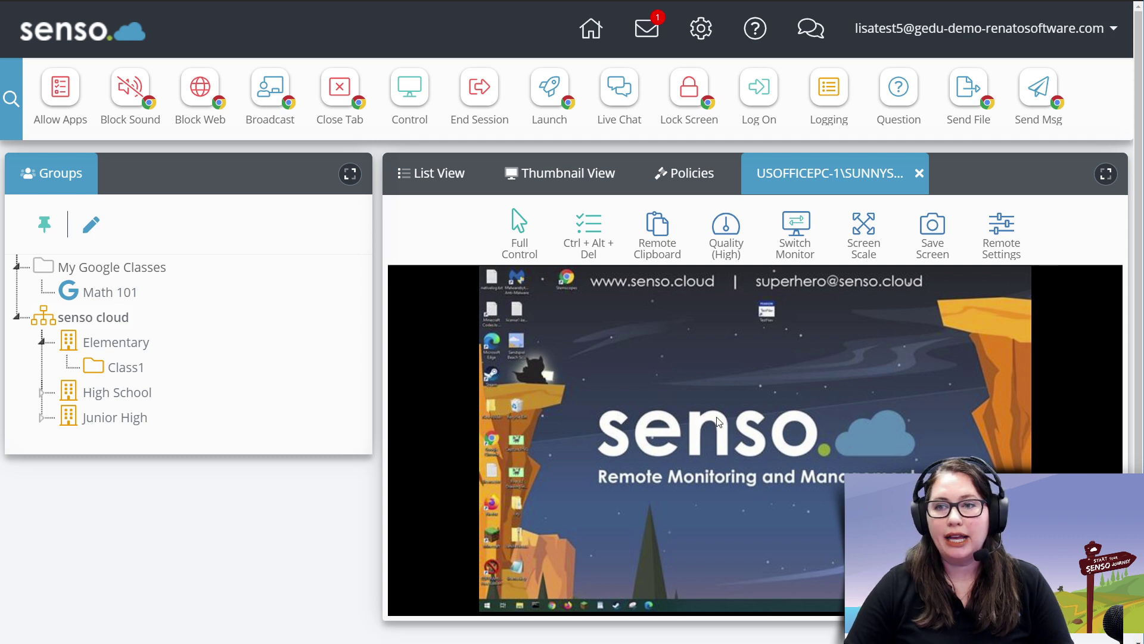
click(1107, 177)
click(1125, 29)
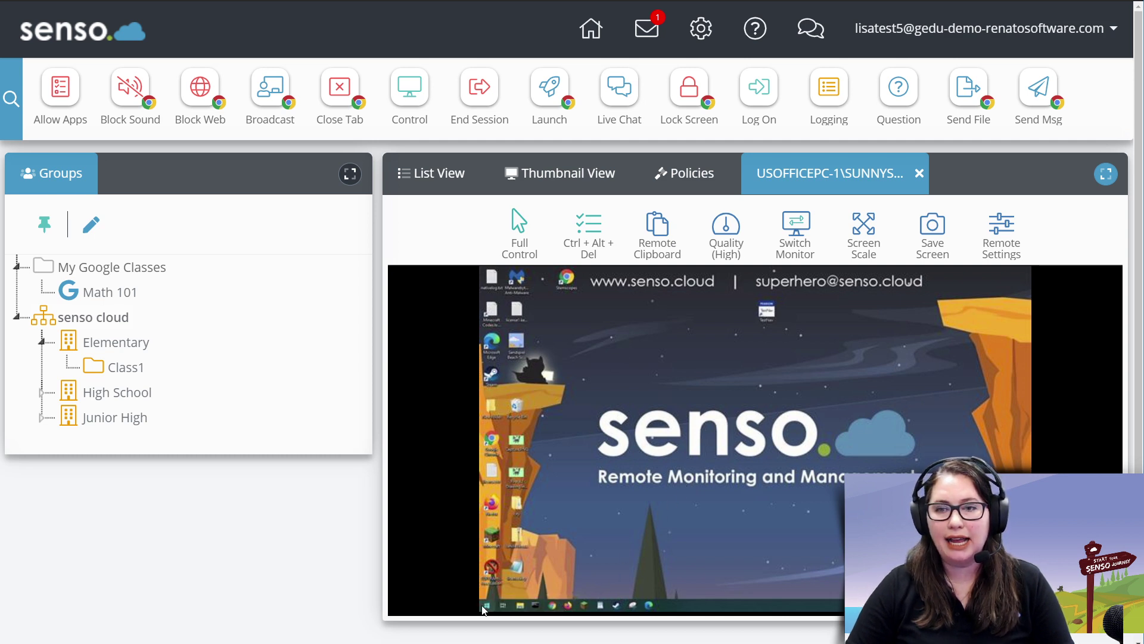
click(552, 605)
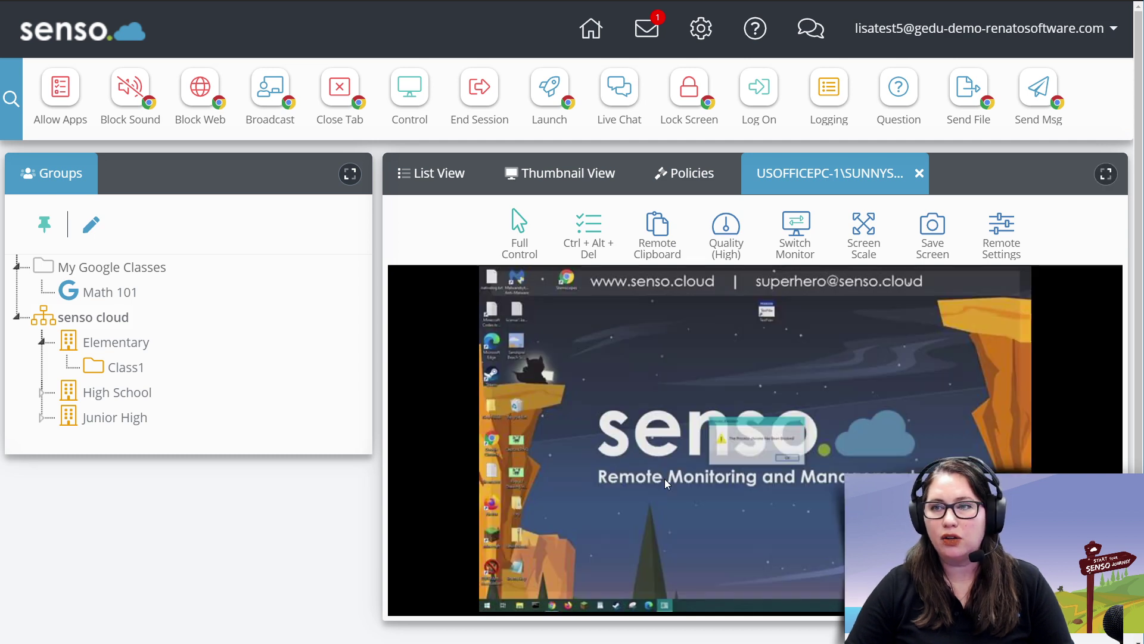
click(798, 458)
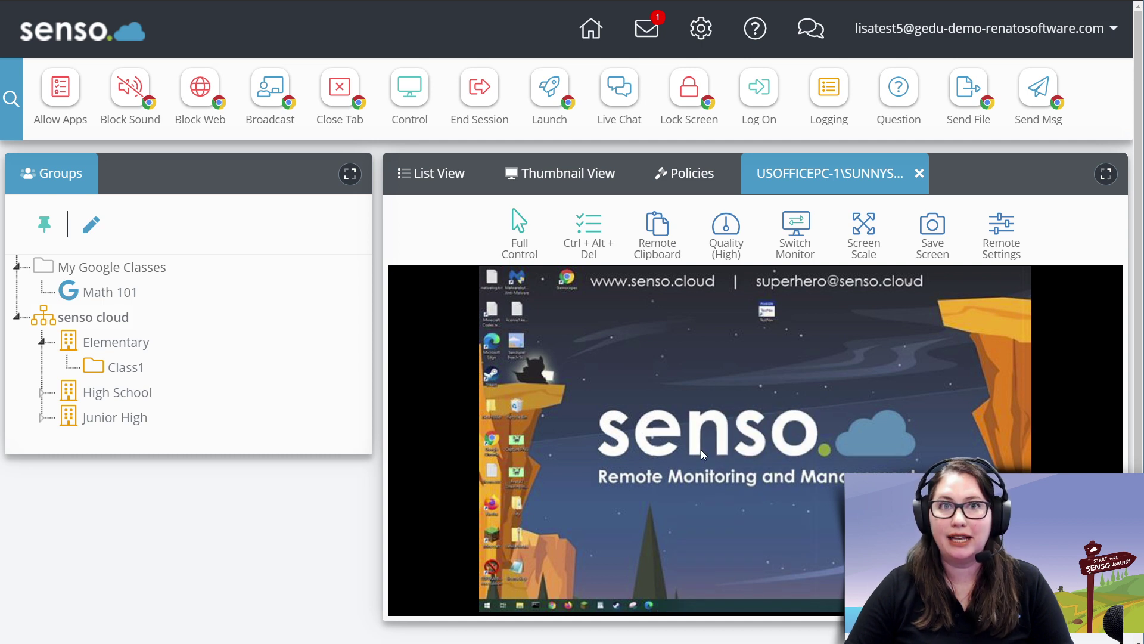
Open and close the remote Start menu, then close the SUNNYSERVER tab.
click(486, 604)
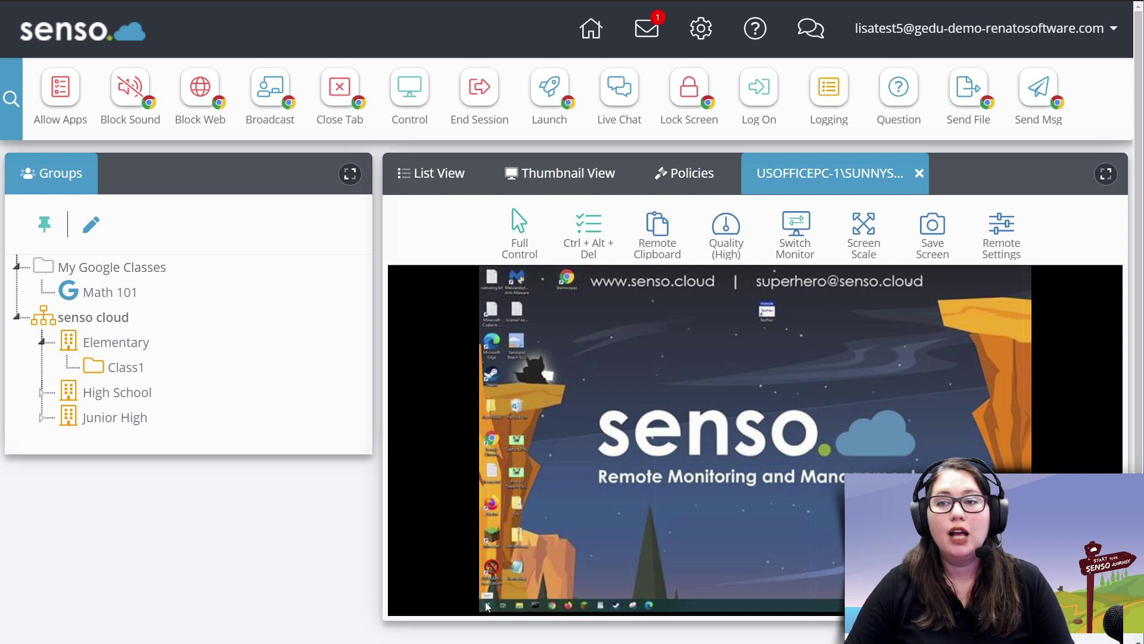
click(756, 372)
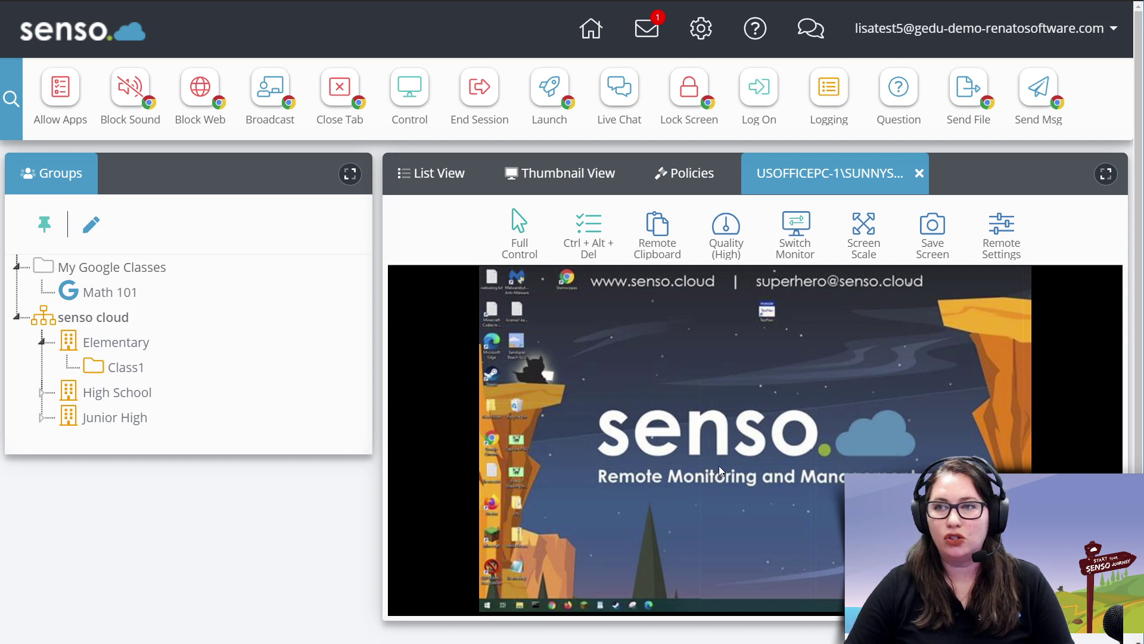
click(919, 172)
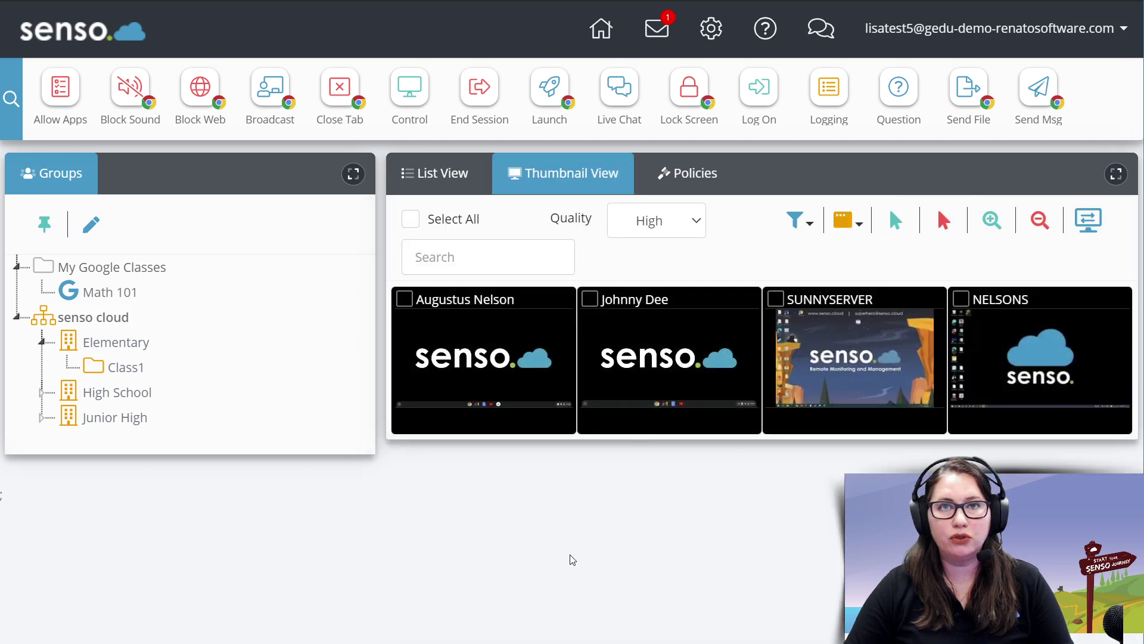